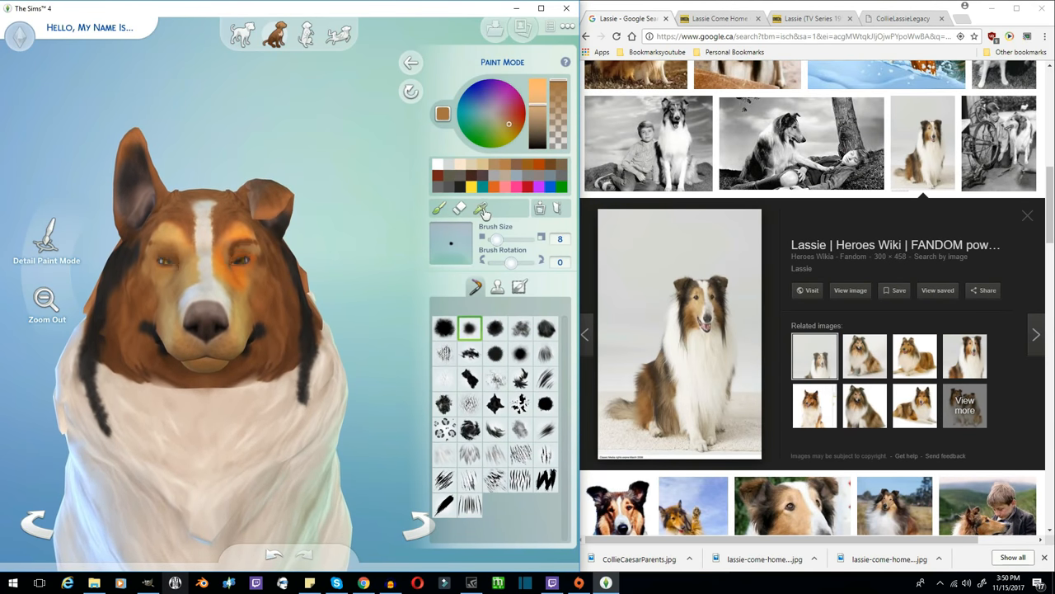
Sample the brown coat colour and paint over the orange patch beside the right eye.
click(482, 209)
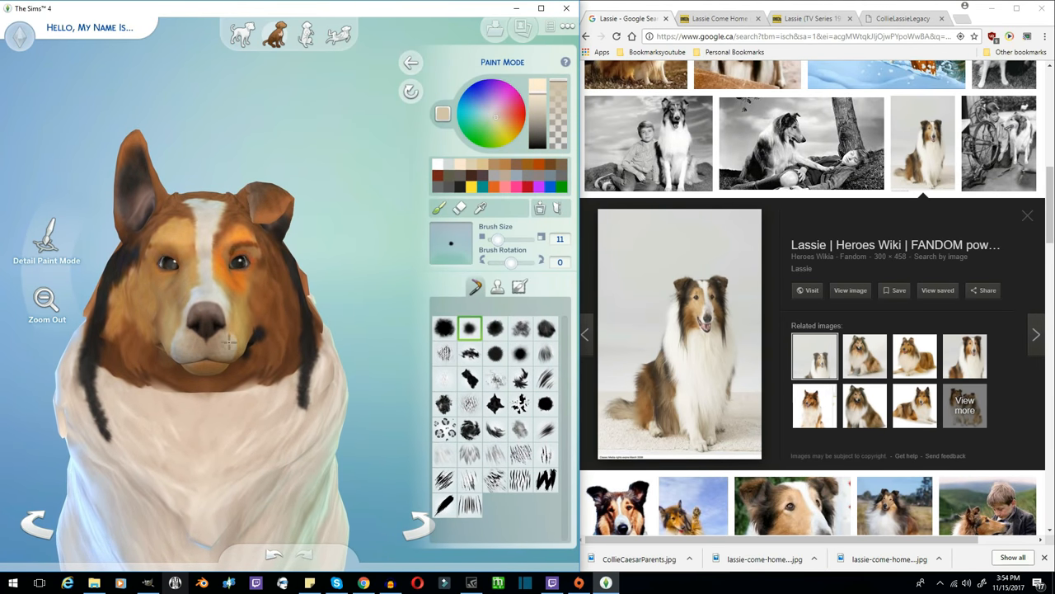
scroll(794, 347, up, 1)
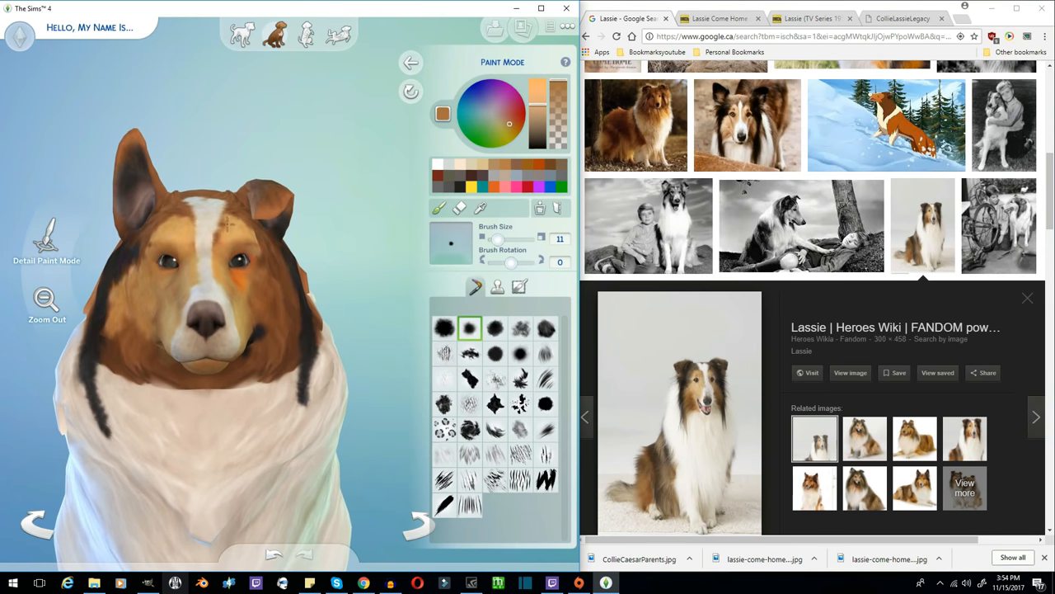
drag(231, 269, 235, 281)
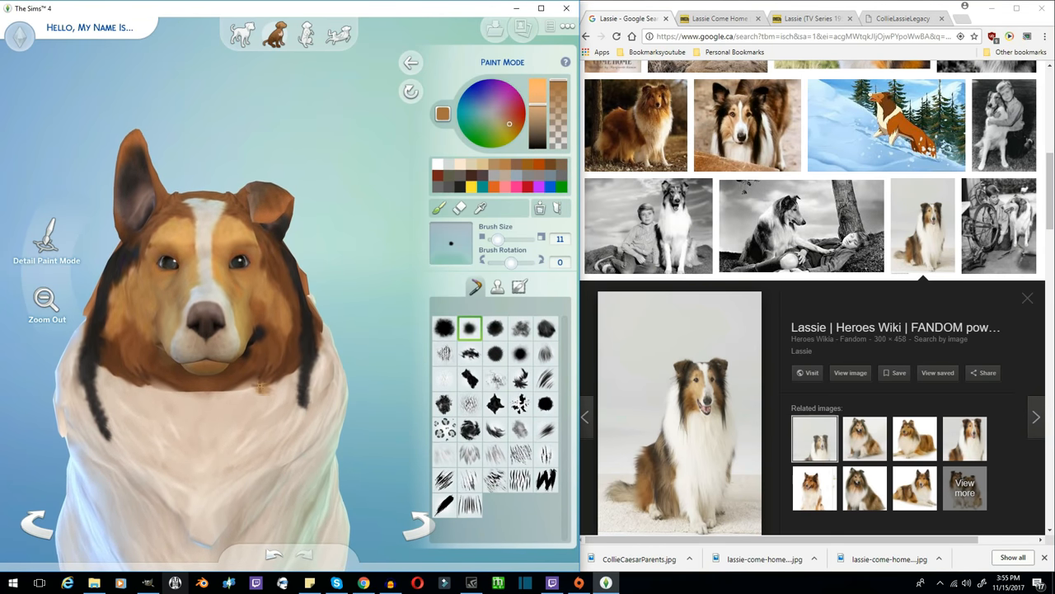
Sample white and tan fur colours and dab paint onto the collie's right cheek.
click(437, 163)
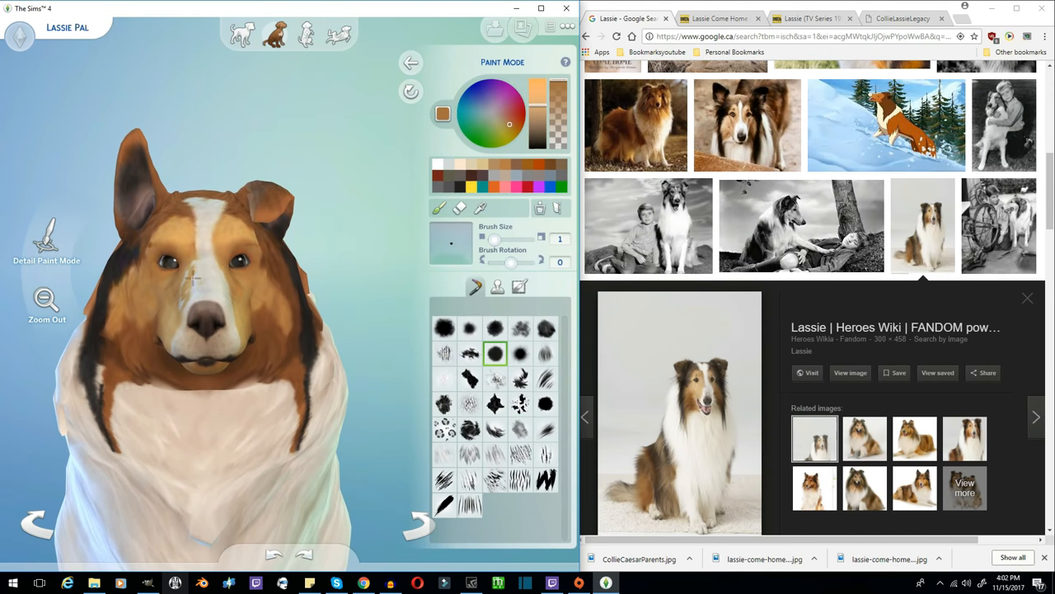
click(197, 269)
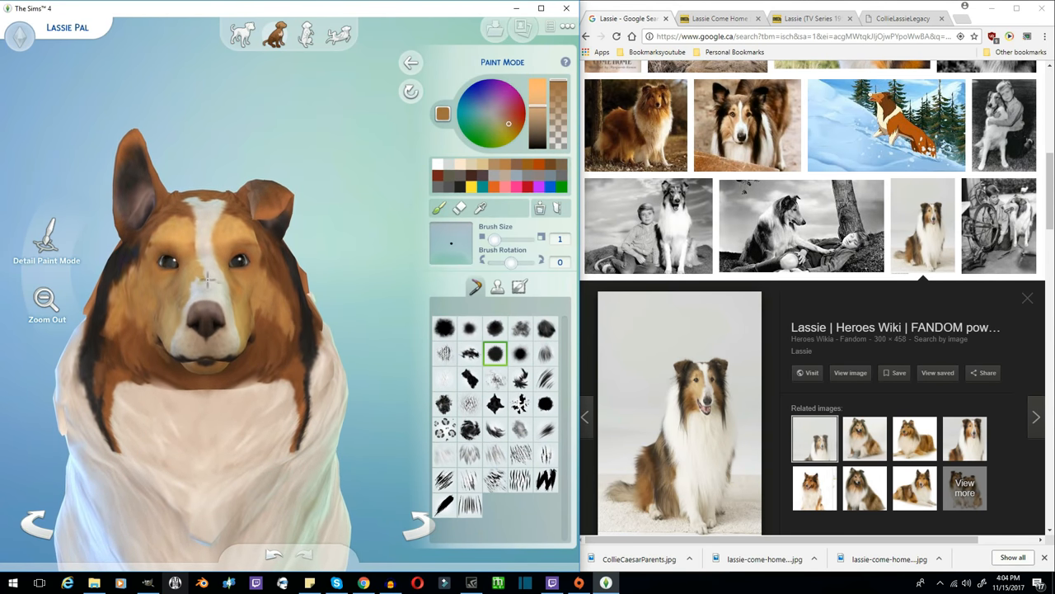
click(481, 208)
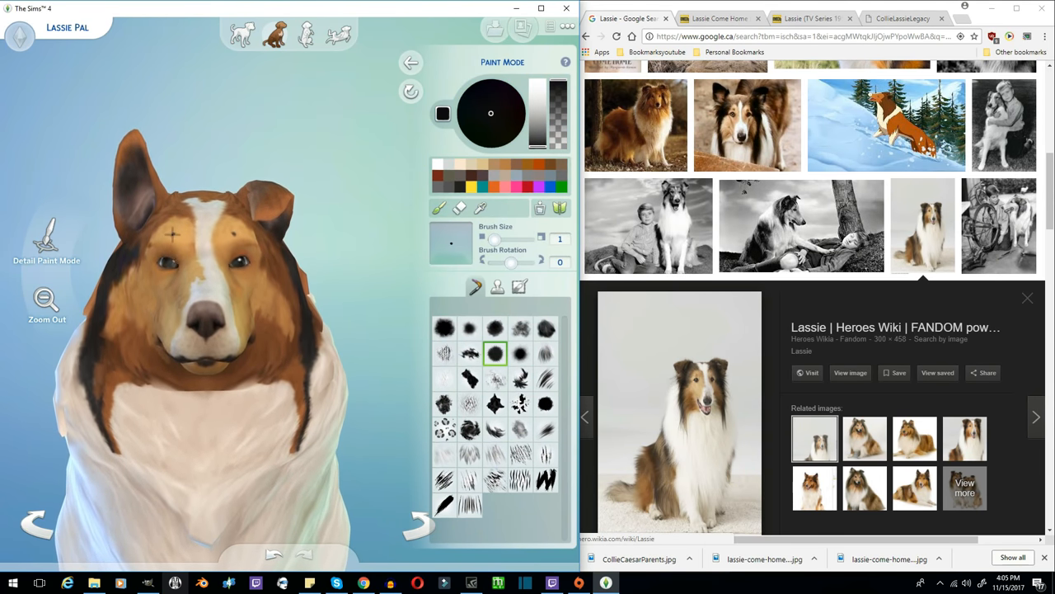
click(233, 239)
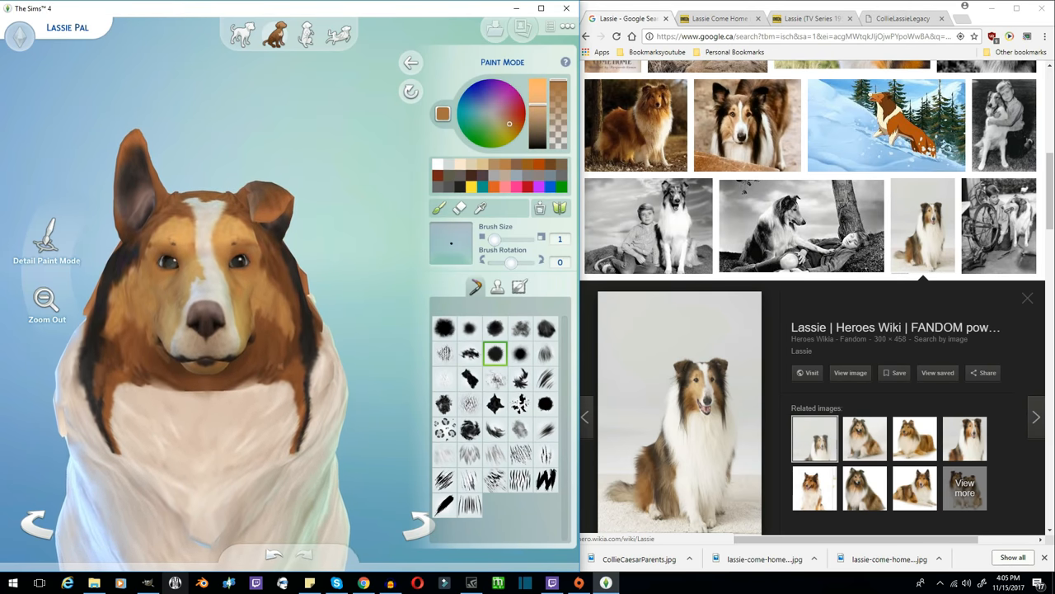
With reference photos up front, sample dark brown and tan from the forehead, undoing a stray dab.
click(635, 175)
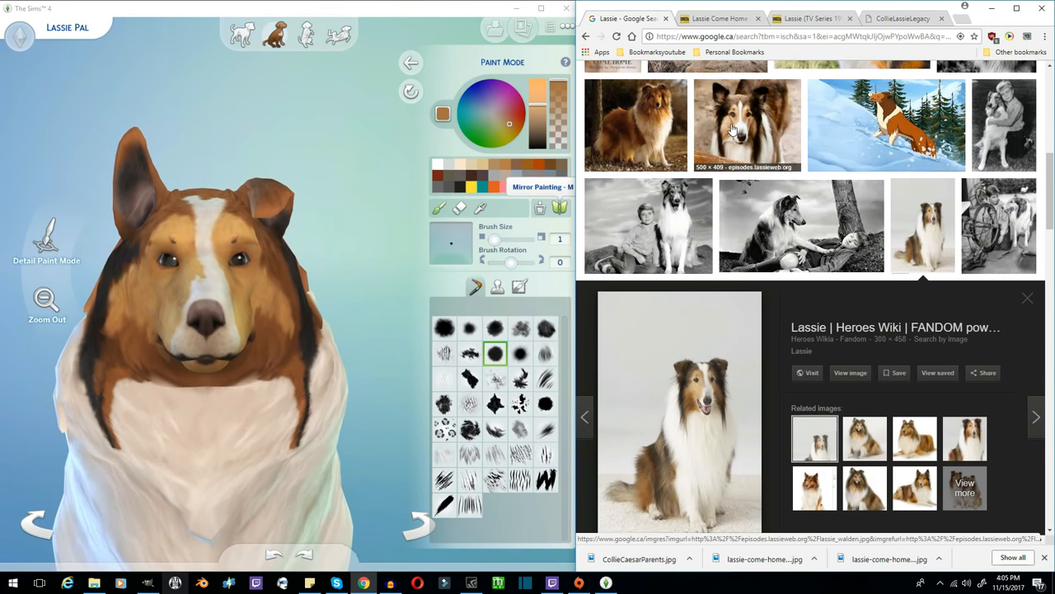
click(141, 236)
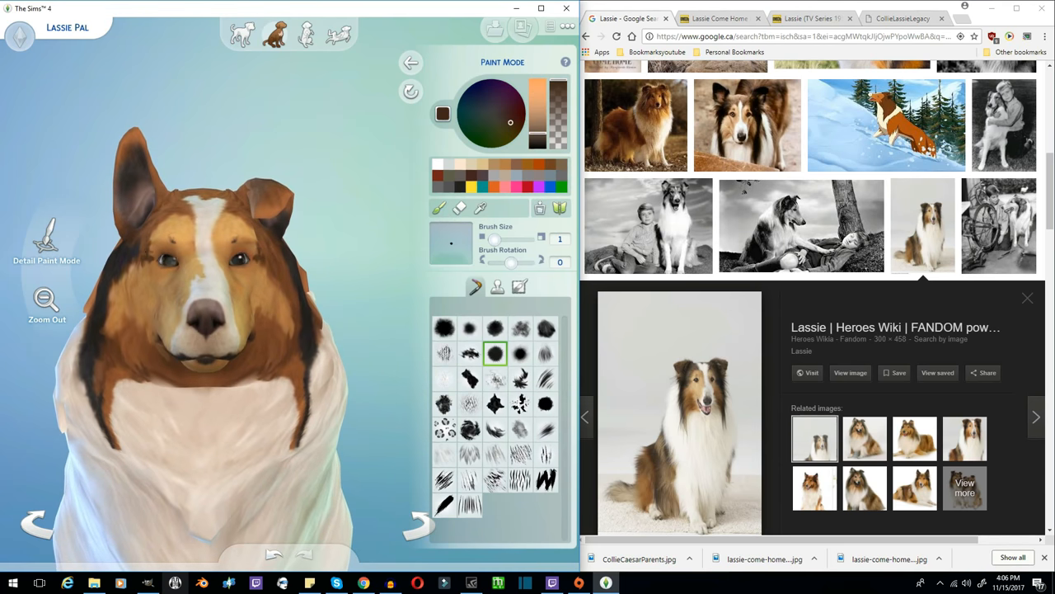
click(169, 236)
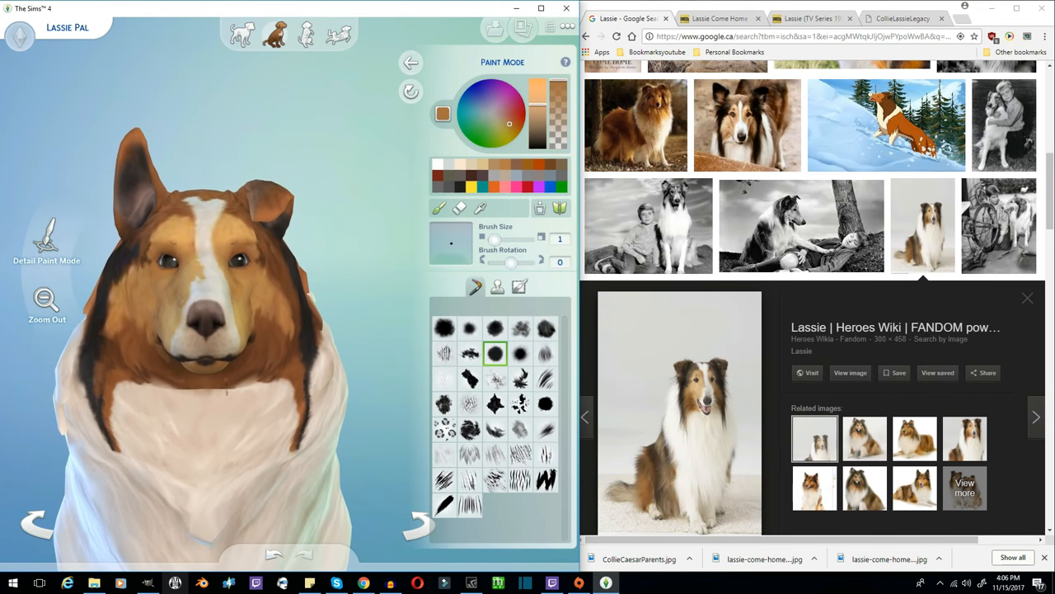
key(ctrl+z)
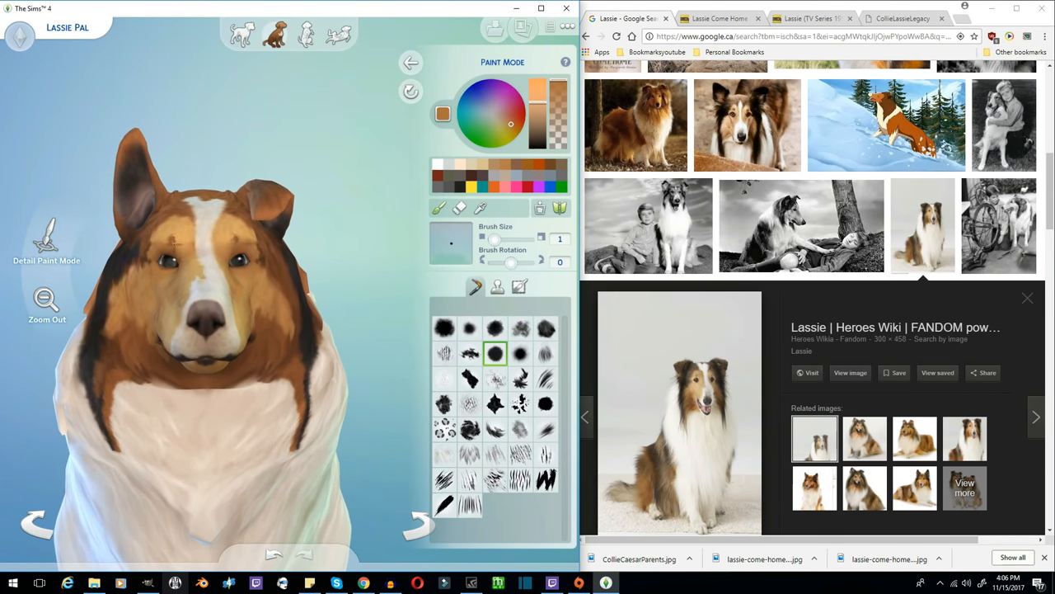
Turn the collie to a side profile, sample tan fur and bring up a larger Lassie reference photo.
drag(169, 503, 154, 329)
click(481, 208)
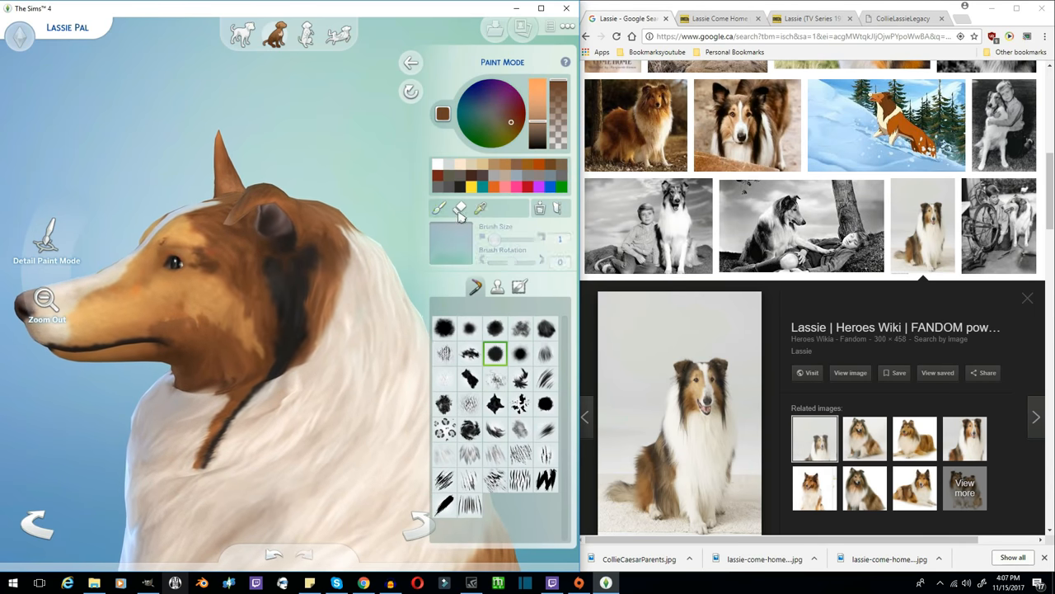
click(165, 236)
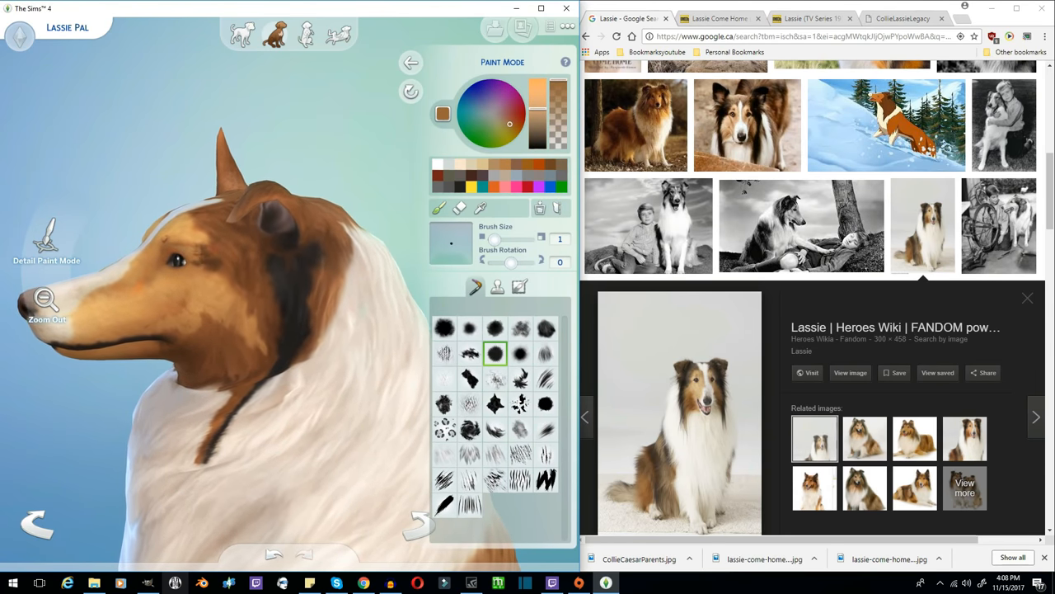
click(747, 127)
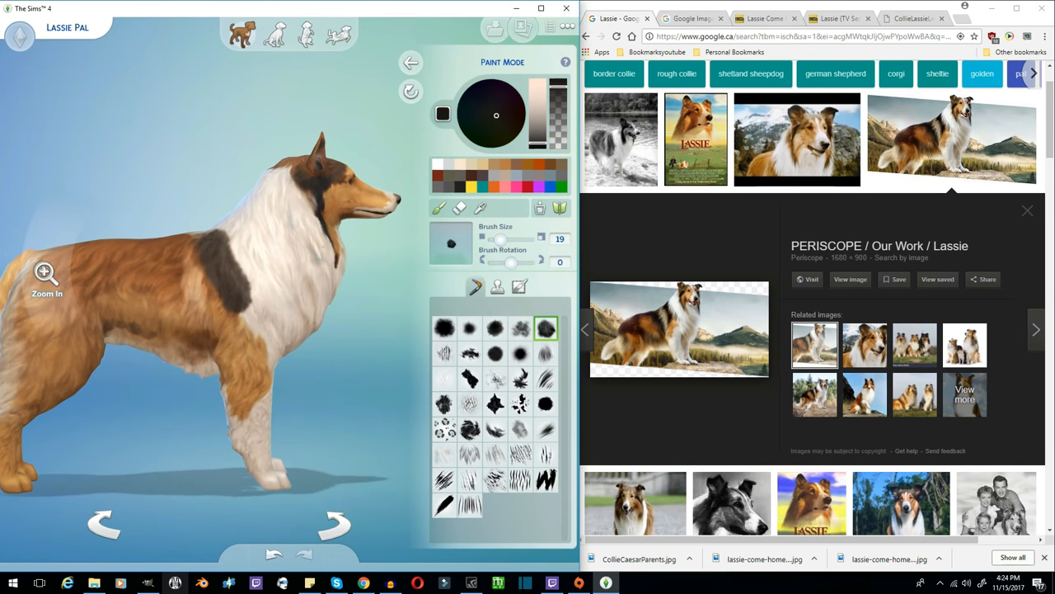
Sample cream and tan fur and paint tan over the collie's shoulder.
click(187, 236)
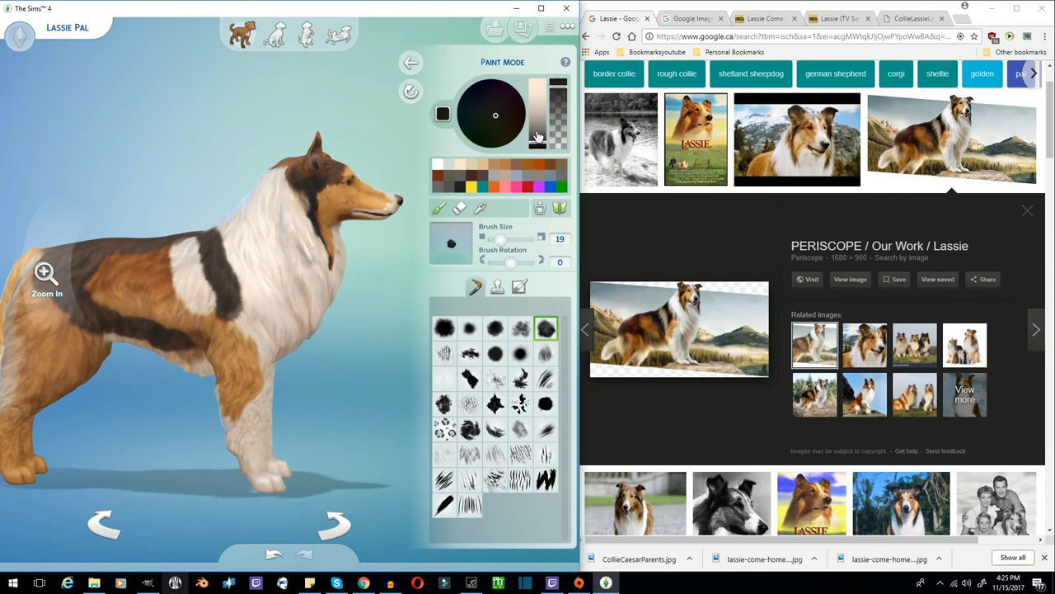
click(239, 315)
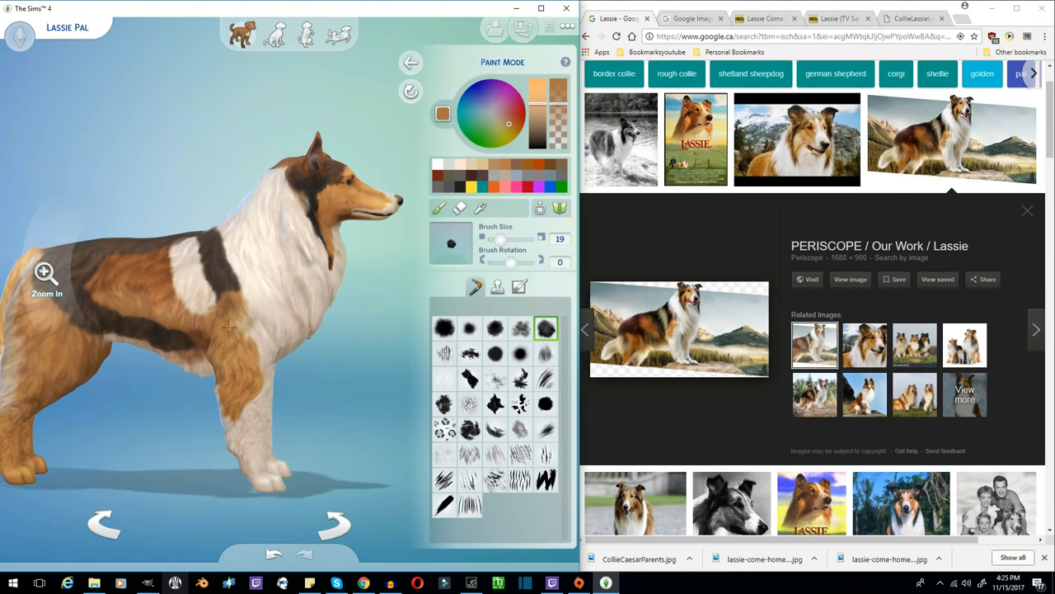
mouse_move(228, 325)
mouse_down()
mouse_move(239, 301)
mouse_move(226, 423)
mouse_up()
click(480, 211)
click(248, 362)
Paint black feathery streaks across the back with the streaked brush.
click(546, 379)
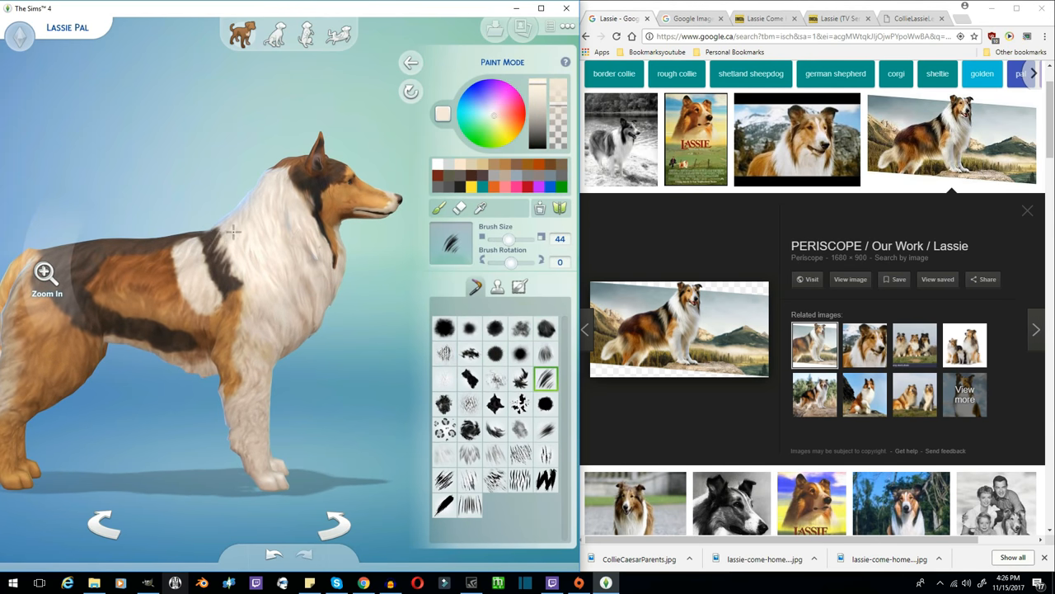
click(437, 186)
drag(507, 238, 499, 239)
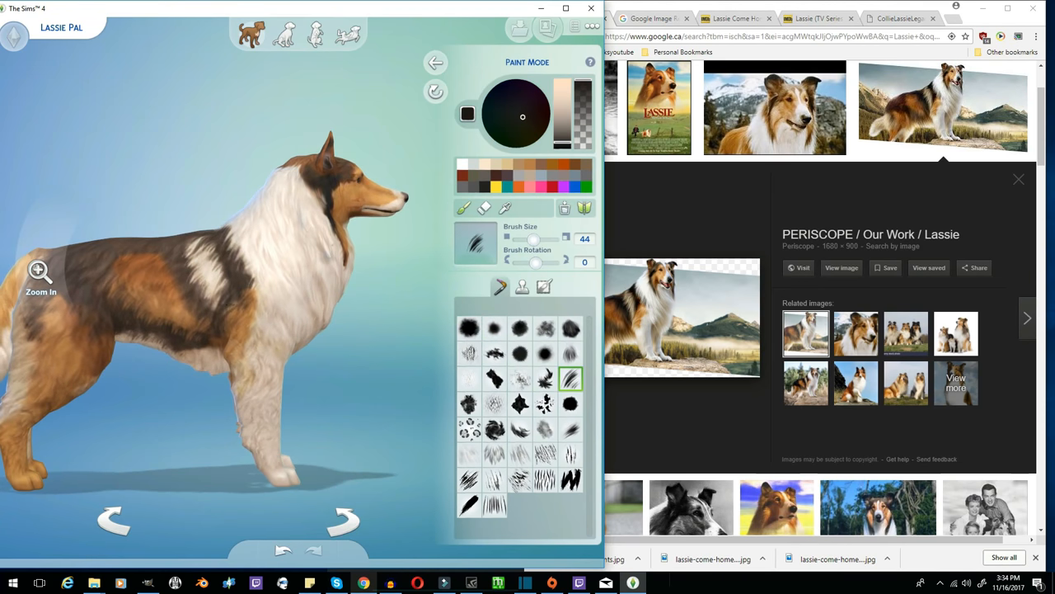
scroll(388, 247, down, 5)
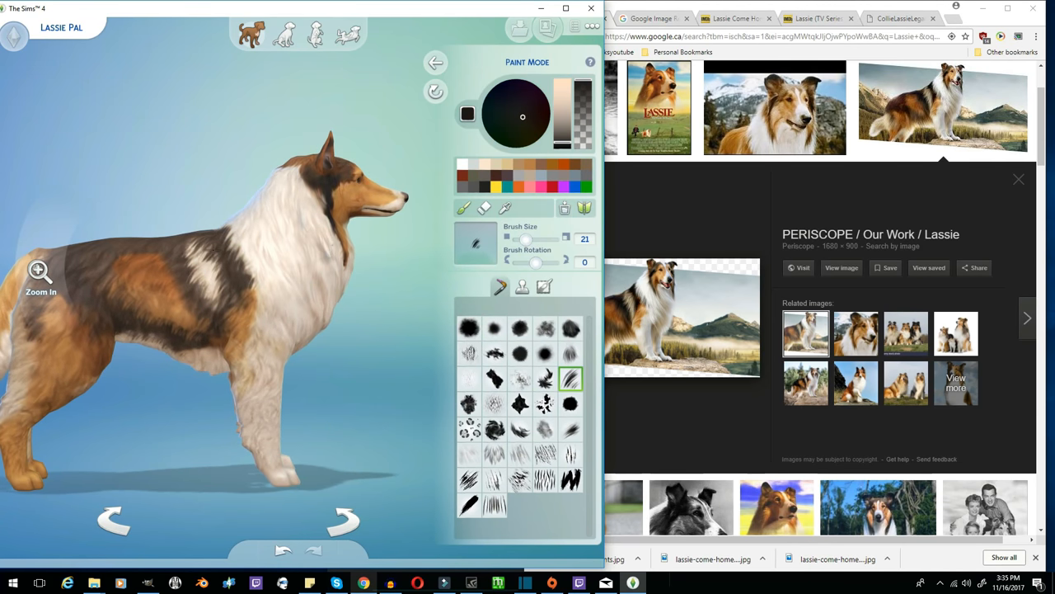
Sample light cream and brown fur to refine the saddle streaking and whiten the legs.
click(485, 163)
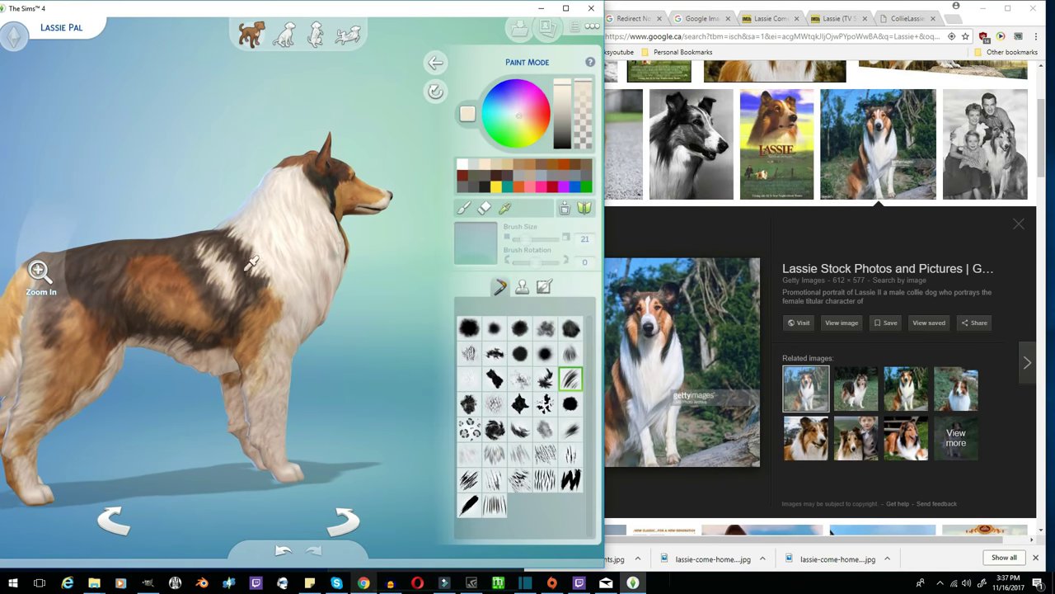
click(252, 262)
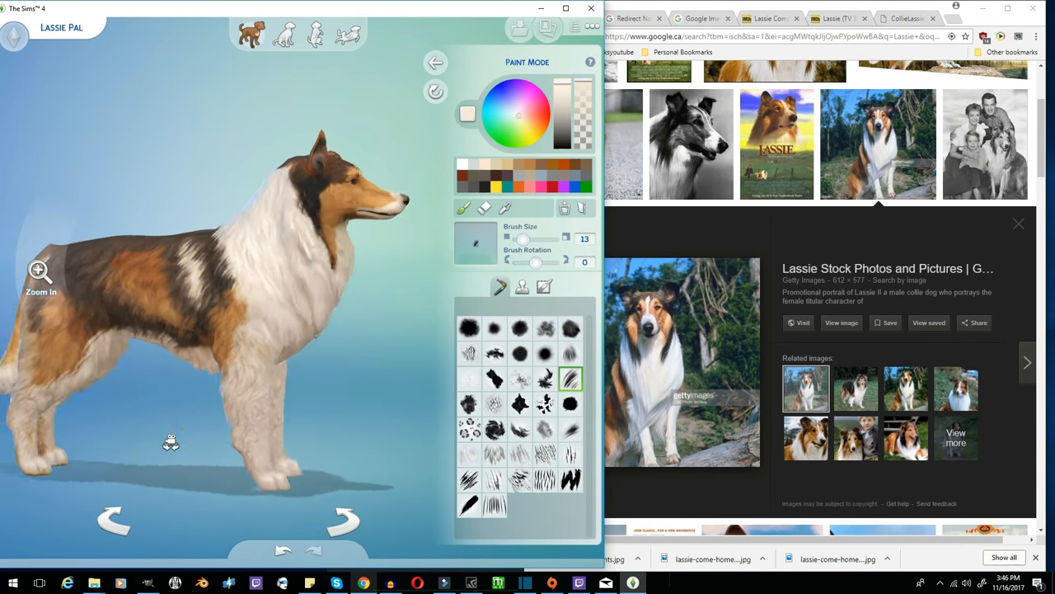
Zoom to the head and set up a small soft round brush in dark grey for fine facial details.
click(284, 33)
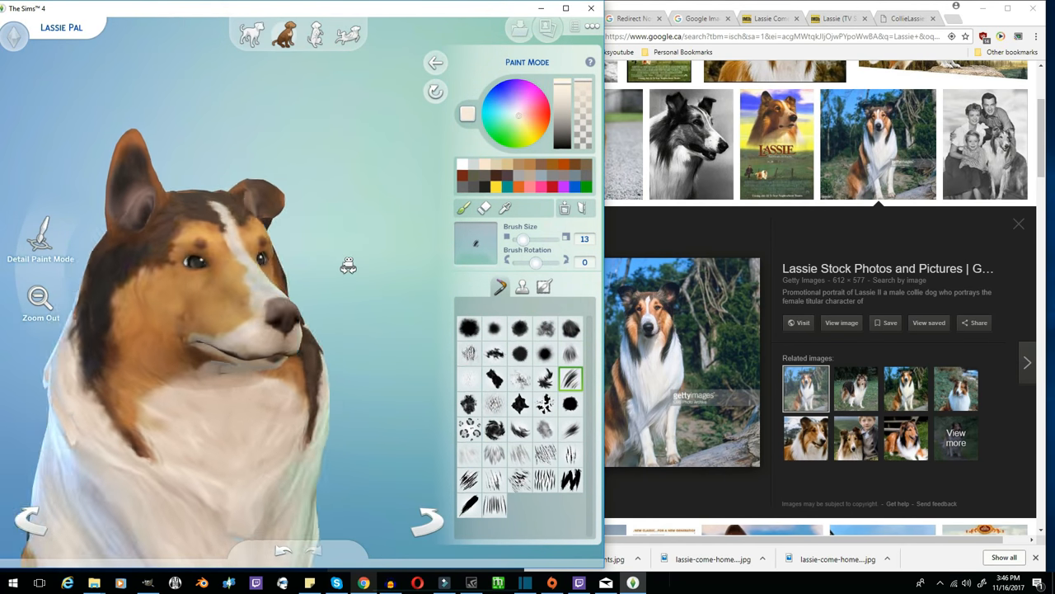
click(520, 328)
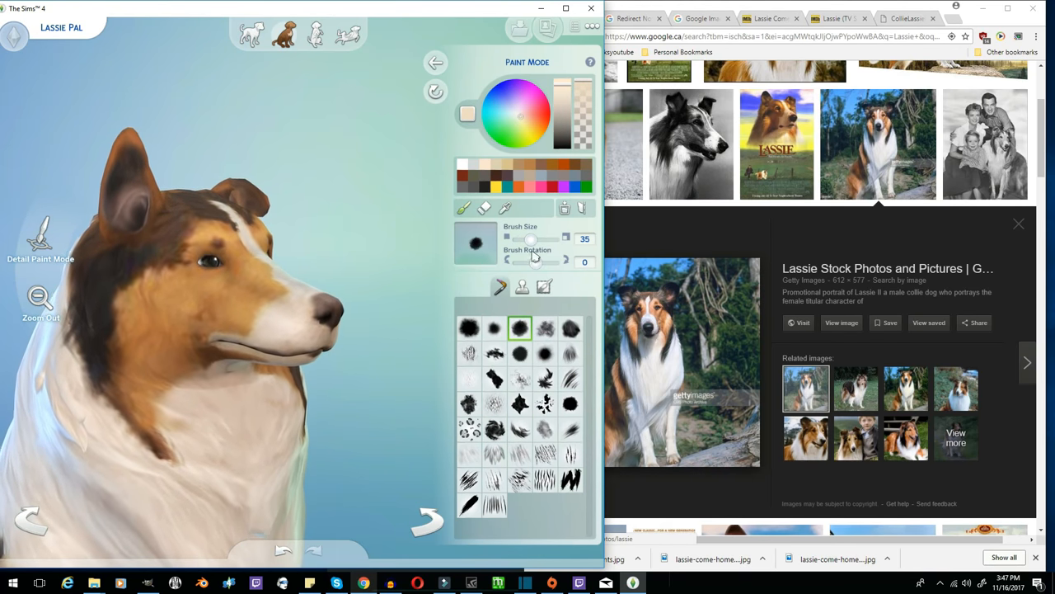
click(484, 175)
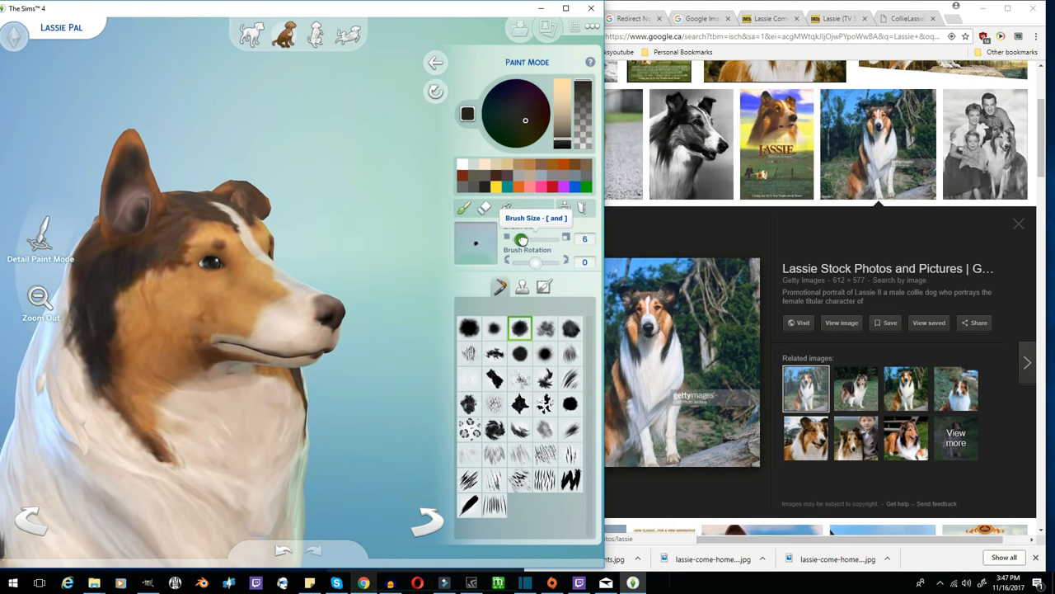
drag(524, 238, 513, 238)
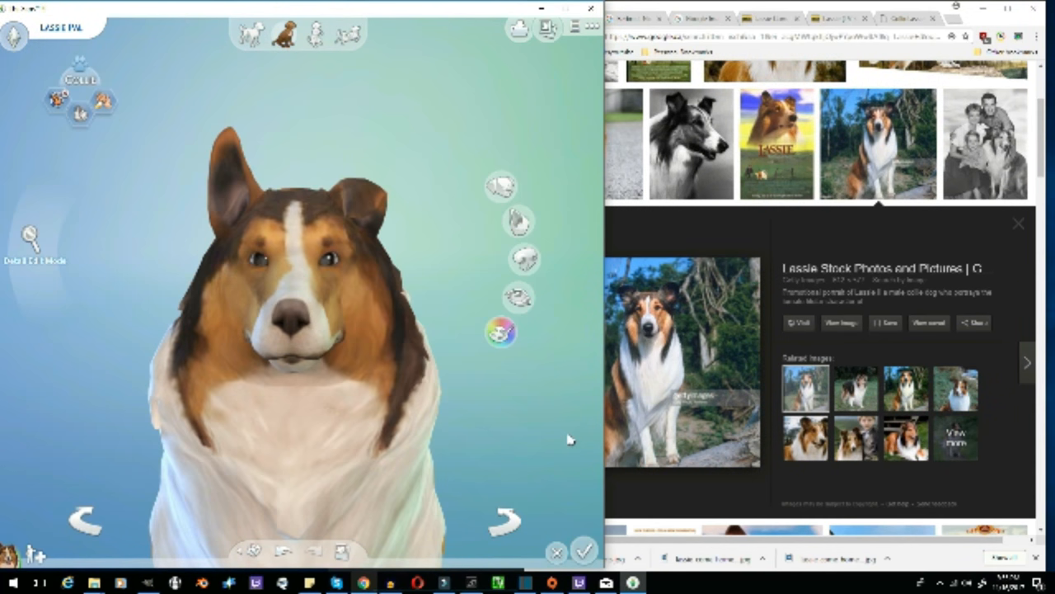